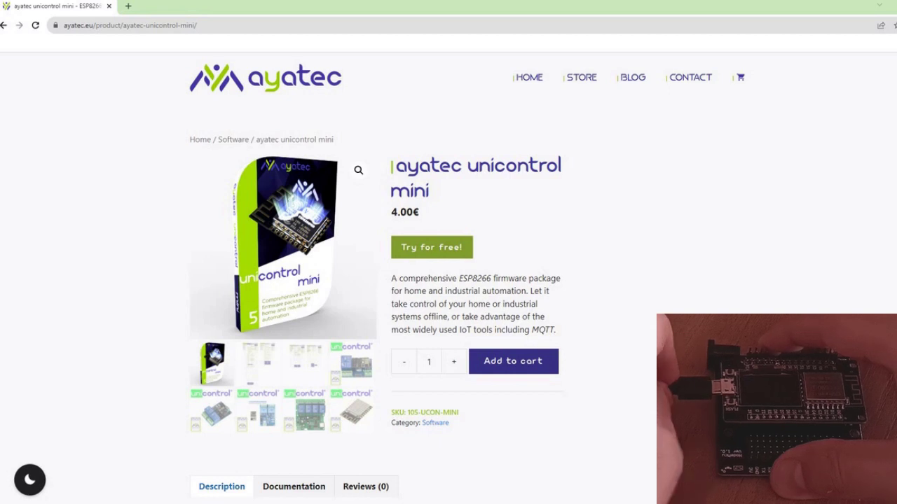
- Flash UniControl mini 1.11 factory firmware to the ESP8266 on COM9 via mini Factory Install
{"action": "left_click", "coordinate": [447, 248]}
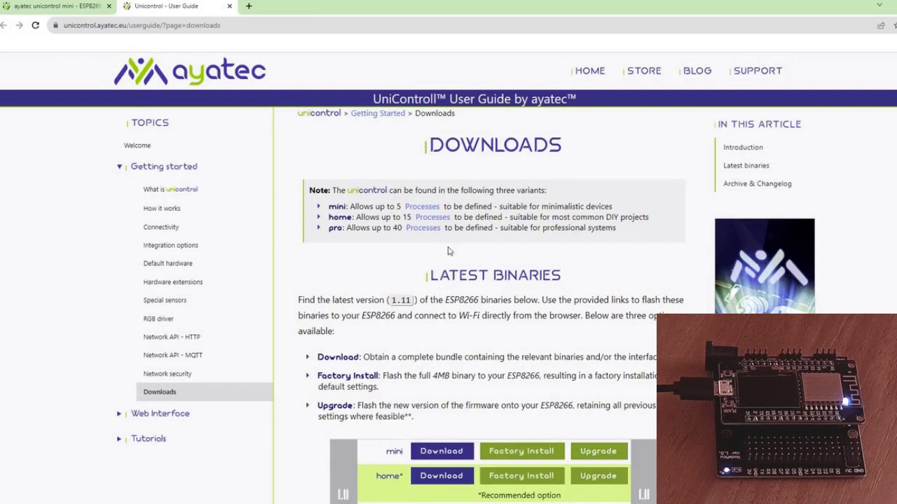
{"action": "left_click", "coordinate": [508, 454]}
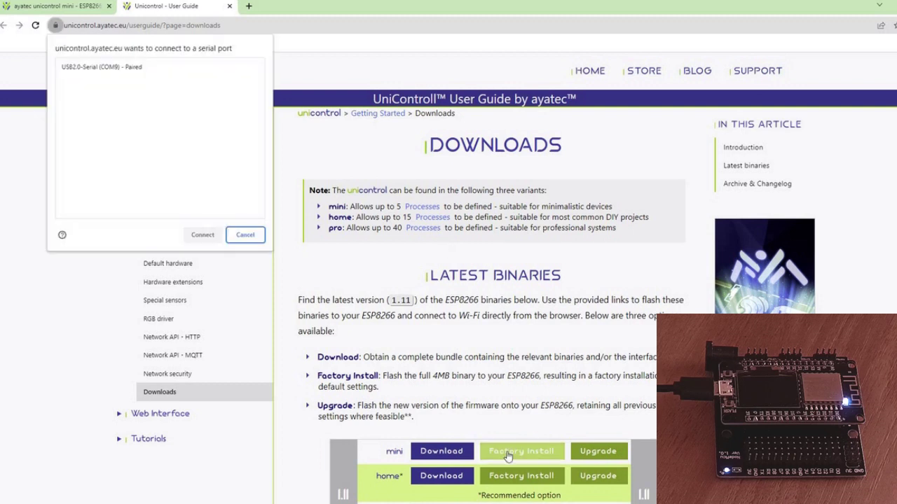
{"action": "left_click", "coordinate": [133, 71]}
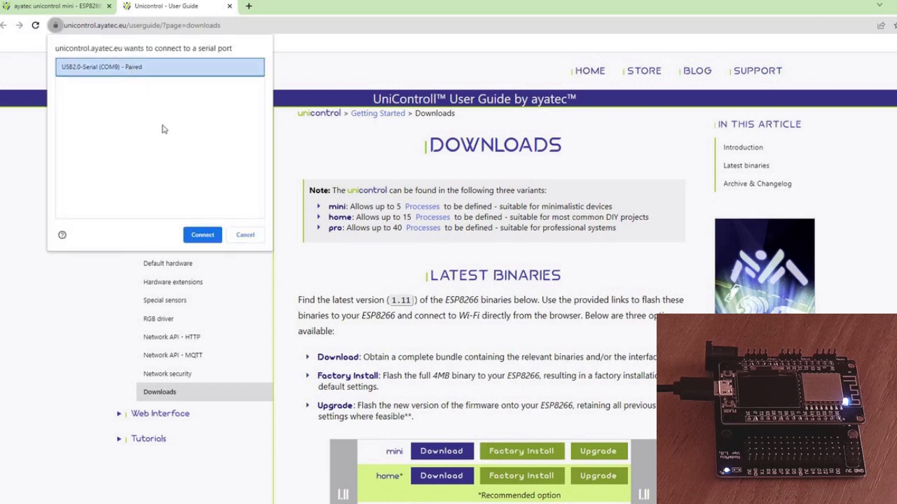
{"action": "left_click", "coordinate": [209, 240]}
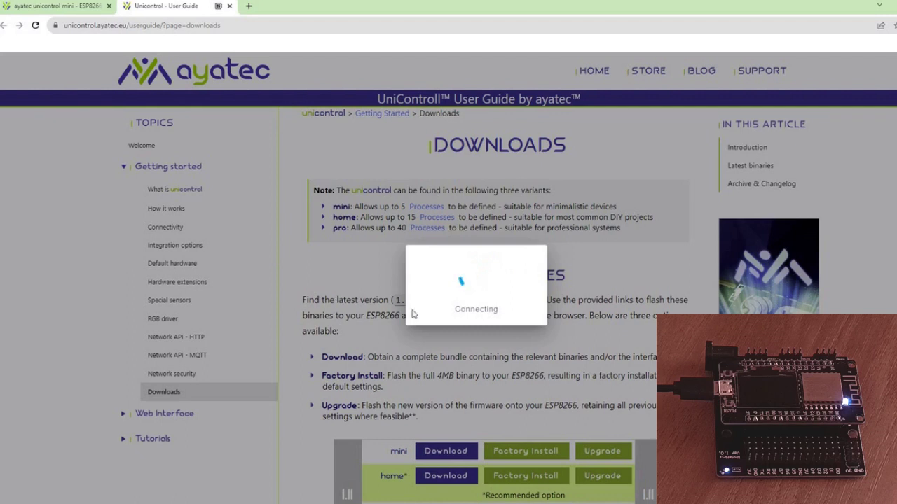
{"action": "left_click", "coordinate": [480, 295]}
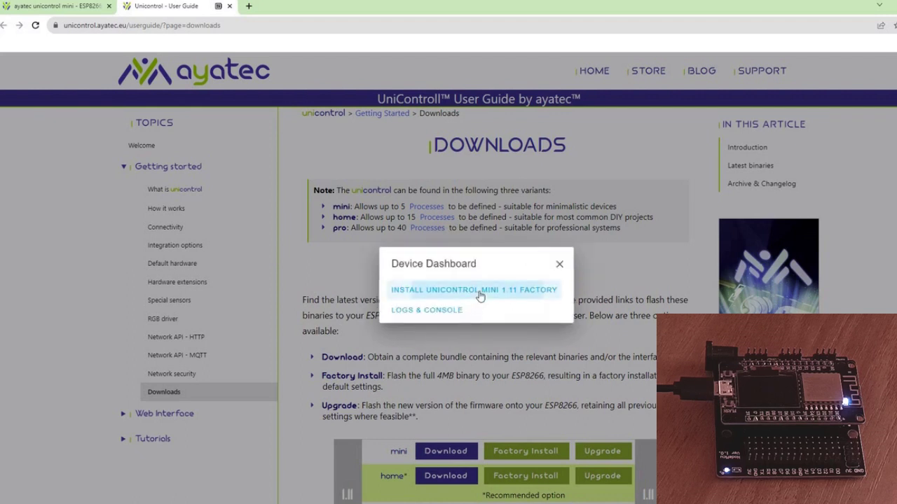
{"action": "left_click", "coordinate": [544, 333]}
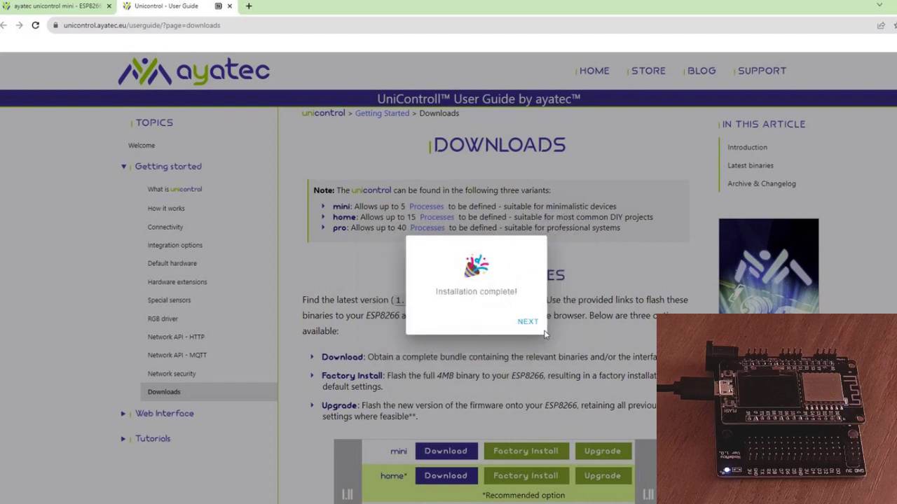
- Join the flashed device to the Predator_2G Wi-Fi network using its password
{"action": "left_click", "coordinate": [530, 326]}
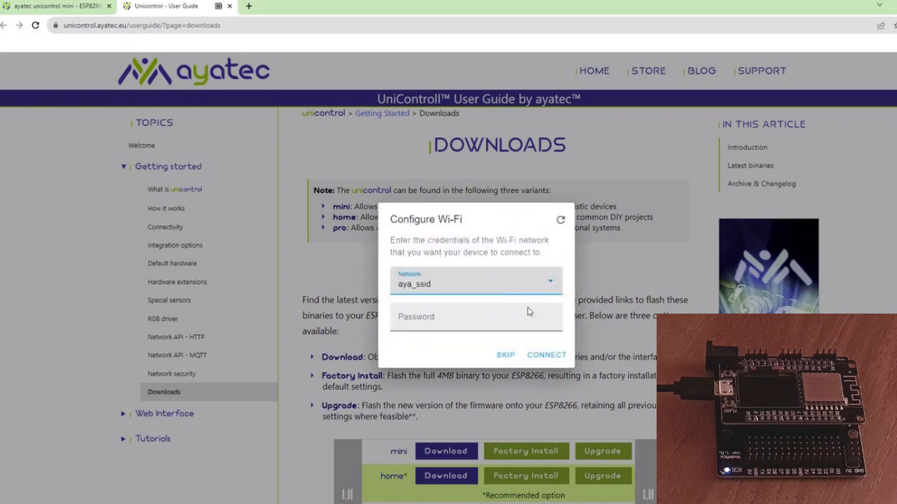
{"action": "left_click", "coordinate": [531, 289]}
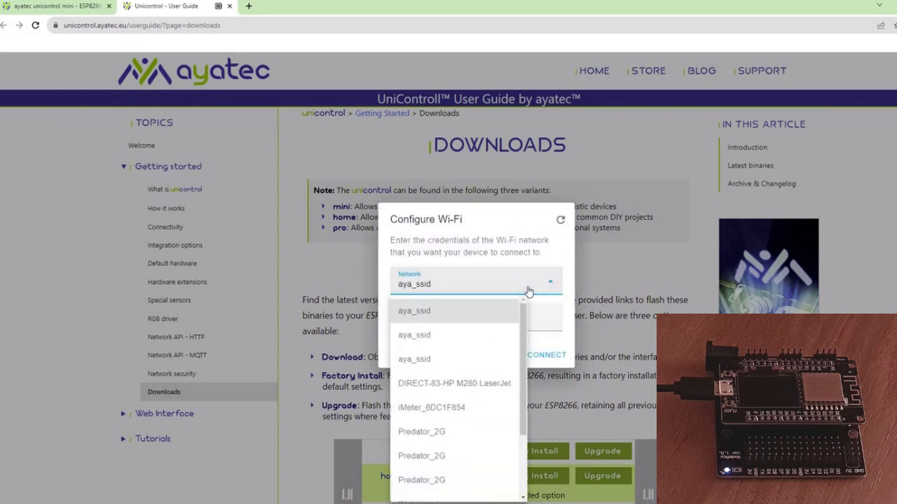
{"action": "left_click", "coordinate": [443, 435]}
{"action": "left_click", "coordinate": [453, 316]}
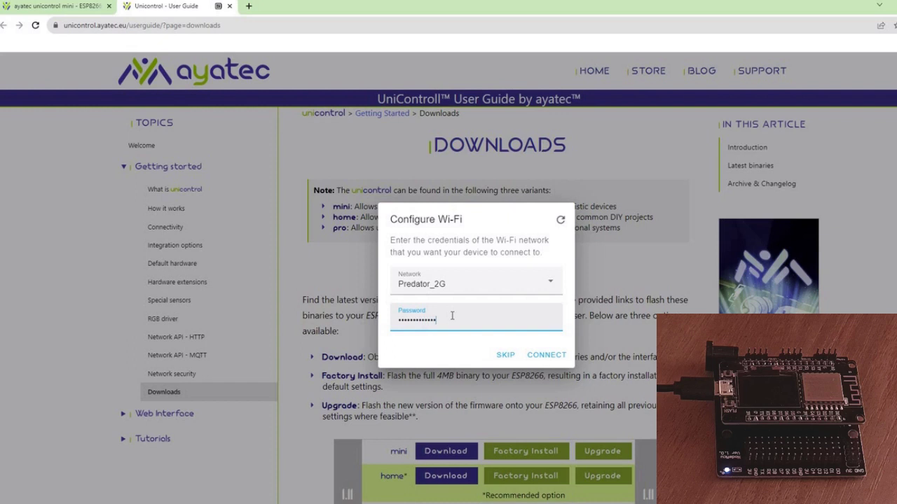
{"action": "left_click", "coordinate": [542, 354]}
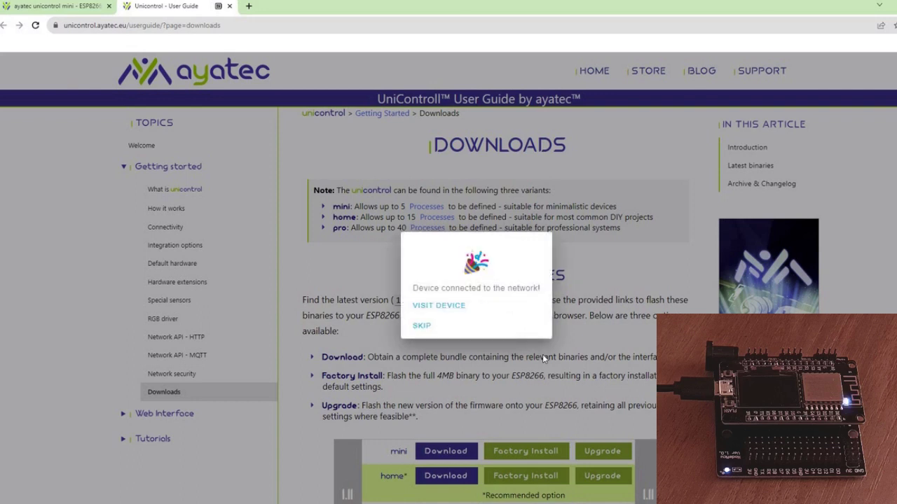
- Open the device settings page and select its IP address 192.168.1.213
{"action": "left_click", "coordinate": [451, 308]}
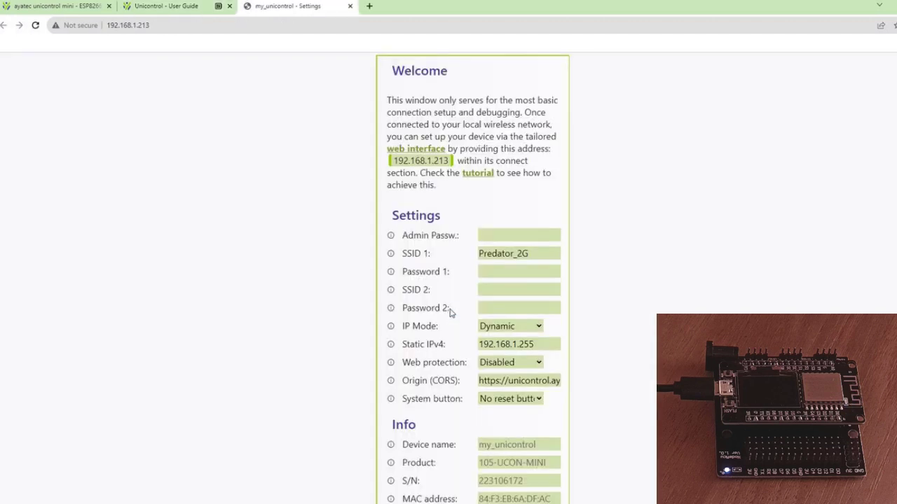
{"action": "left_click_drag", "start_coordinate": [394, 163], "coordinate": [446, 161]}
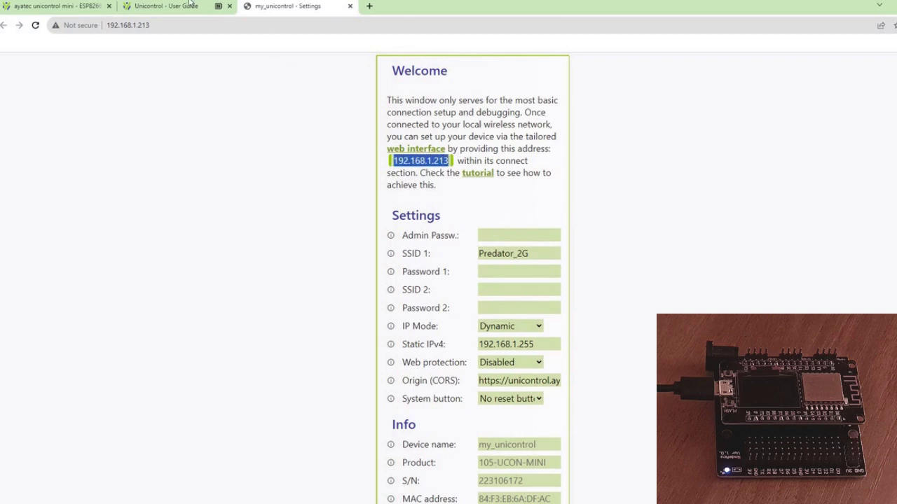
{"action": "left_click", "coordinate": [190, 5]}
- Download unicontrol_interface_1.11.zip from the user guide
{"action": "left_click", "coordinate": [559, 229]}
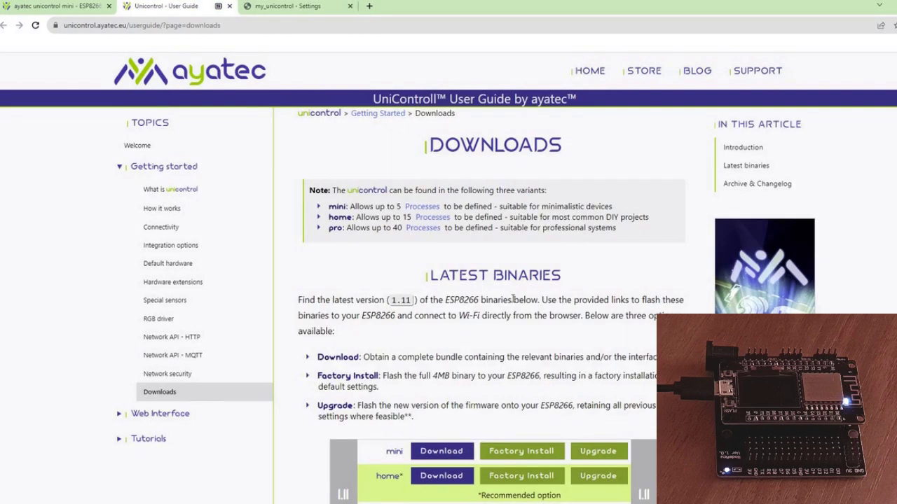
{"action": "scroll", "coordinate": [502, 311], "scroll_direction": "down", "scroll_amount": 1}
{"action": "scroll", "coordinate": [481, 324], "scroll_direction": "down", "scroll_amount": 1}
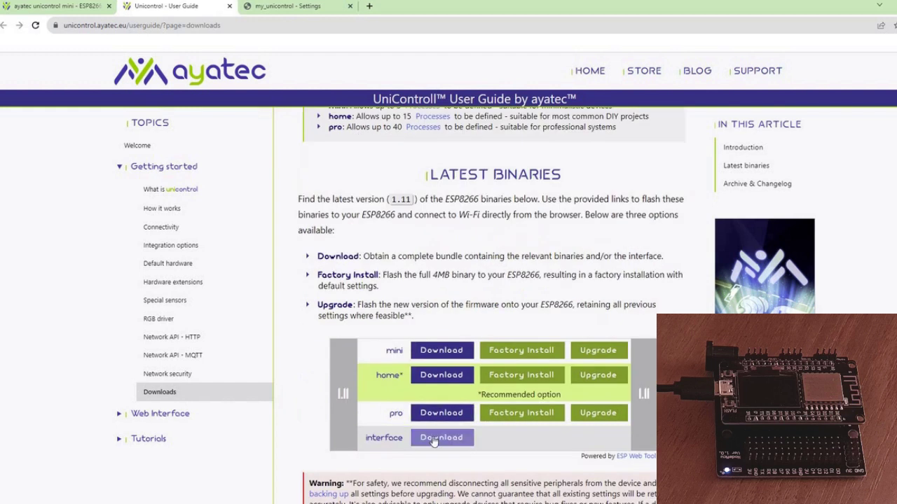
{"action": "left_click", "coordinate": [435, 440]}
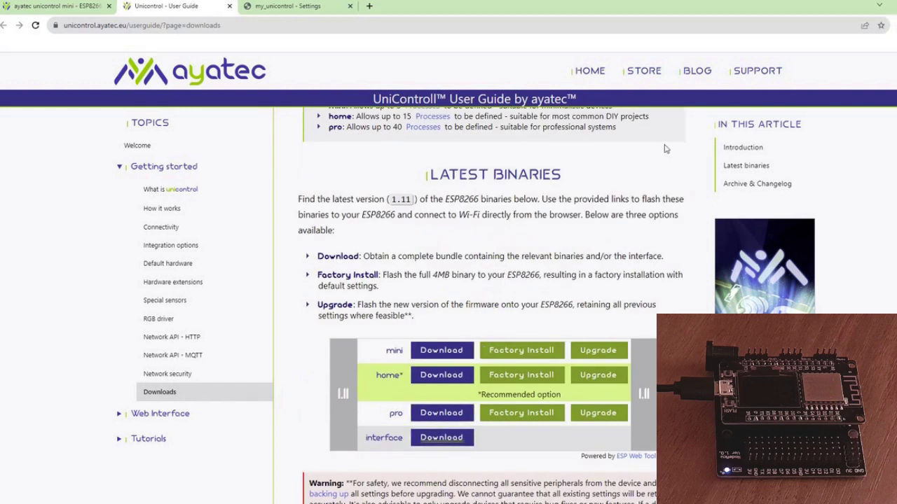
{"action": "left_click", "coordinate": [888, 25]}
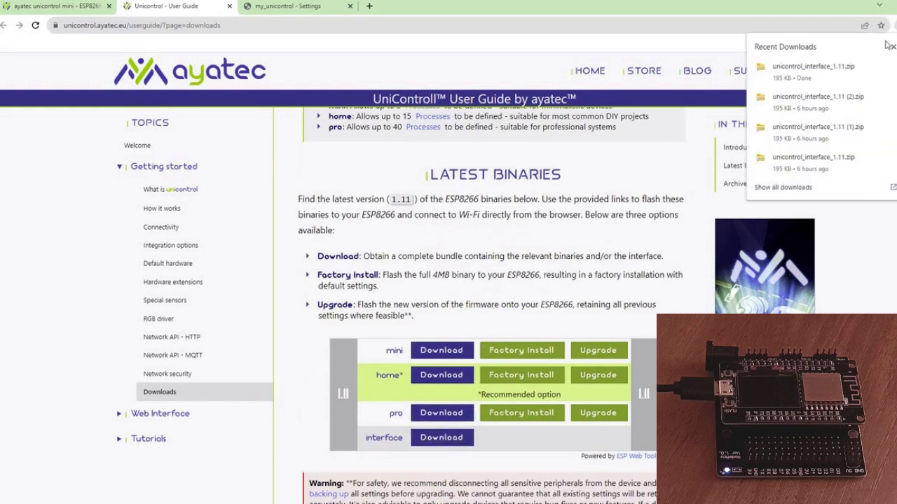
- Copy all files and folders from the downloaded interface zip
{"action": "left_click", "coordinate": [833, 72]}
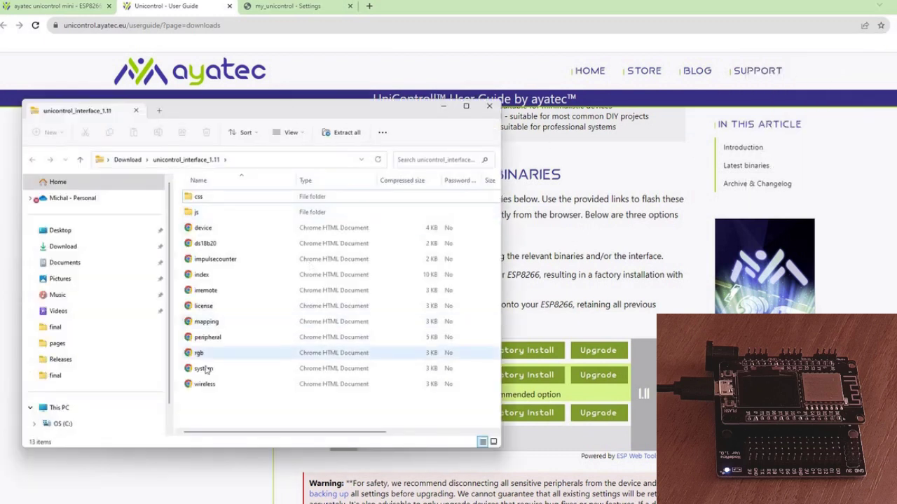
{"action": "left_click_drag", "start_coordinate": [186, 410], "coordinate": [241, 208]}
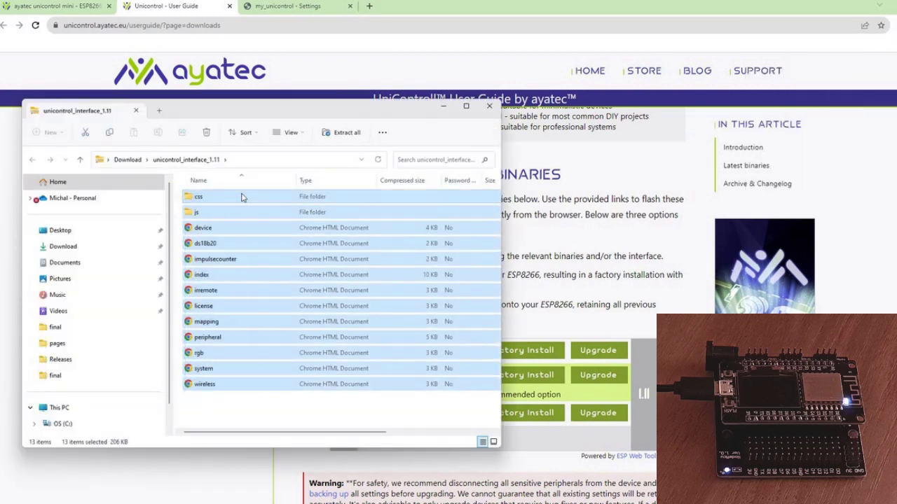
{"action": "right_click", "coordinate": [235, 210]}
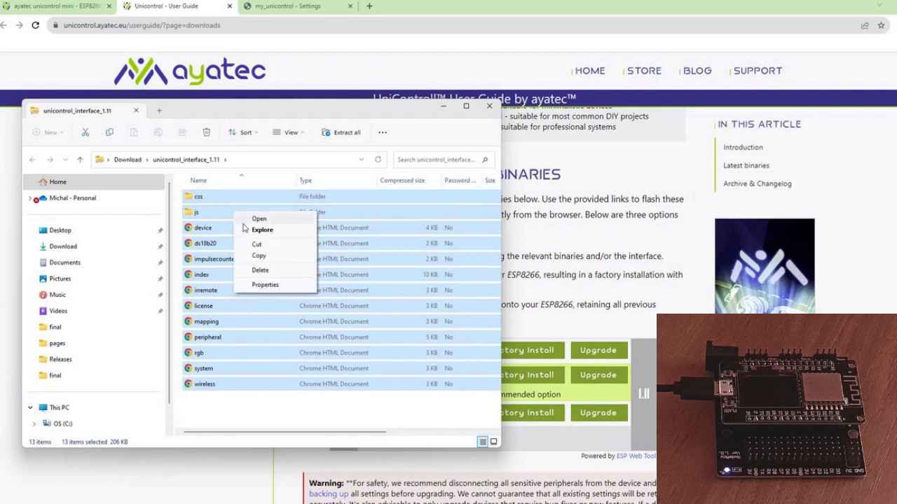
{"action": "left_click", "coordinate": [258, 256]}
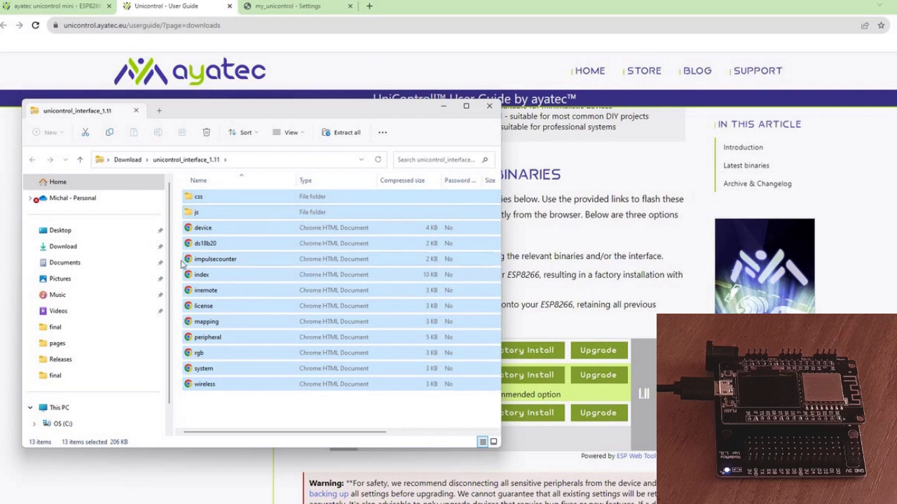
- Create a new Desktop folder named 'interface'
{"action": "left_click", "coordinate": [60, 231]}
{"action": "right_click", "coordinate": [198, 247]}
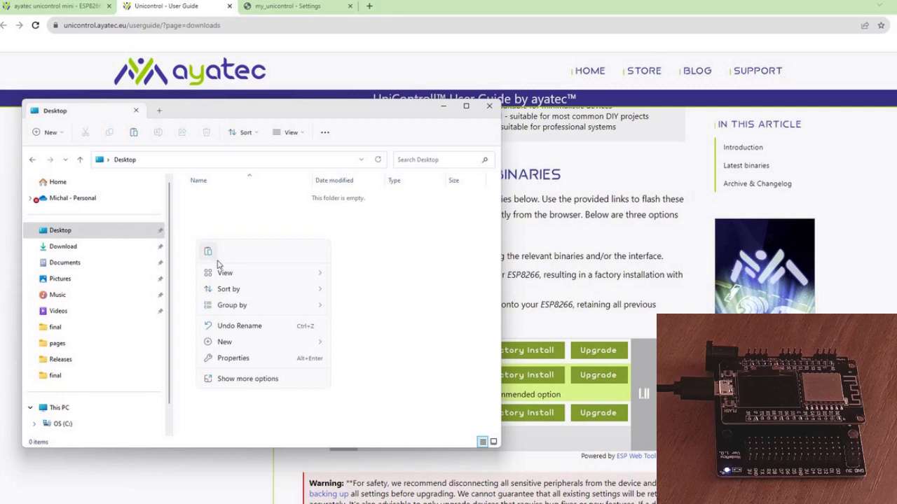
{"action": "mouse_move", "coordinate": [224, 342]}
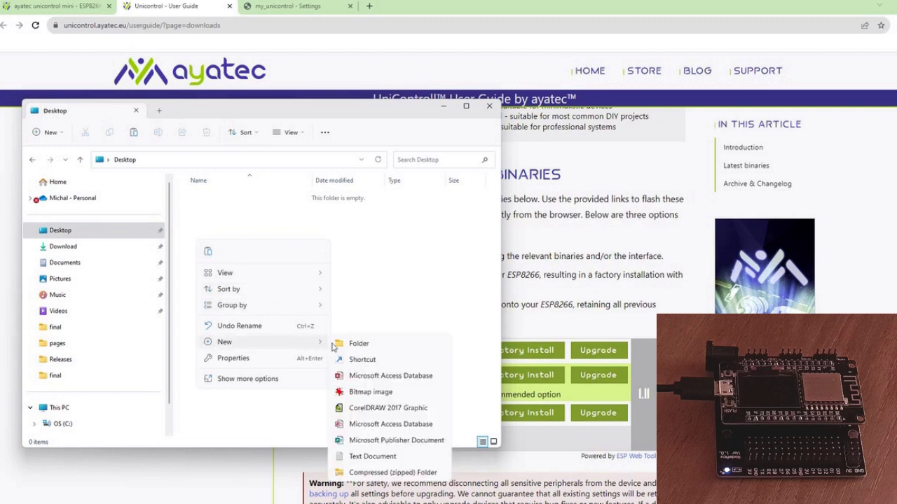
{"action": "left_click", "coordinate": [350, 345]}
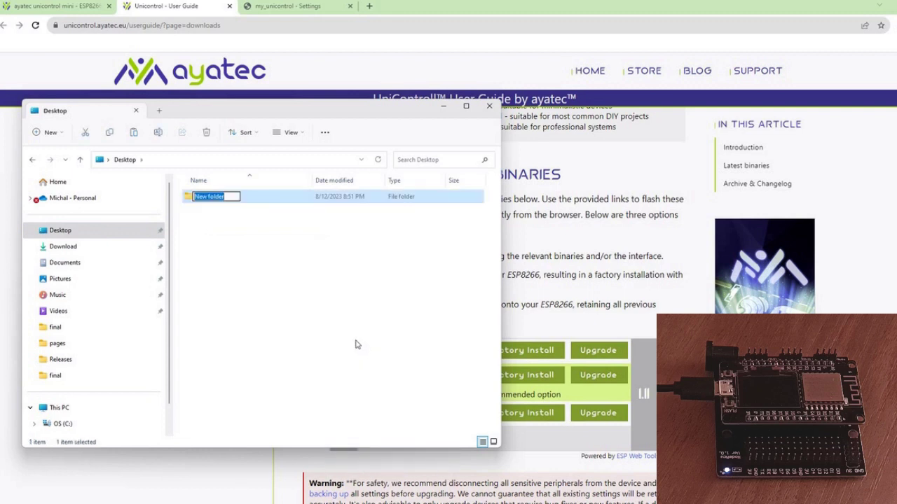
{"action": "type", "text": "interface"}
{"action": "key", "text": "Return"}
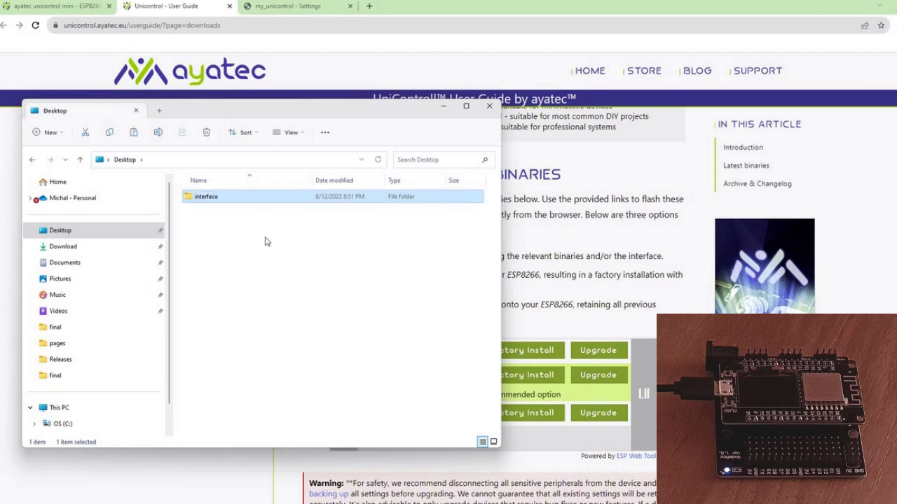
- Paste the interface files into the folder and open index in the browser
{"action": "double_click", "coordinate": [219, 195]}
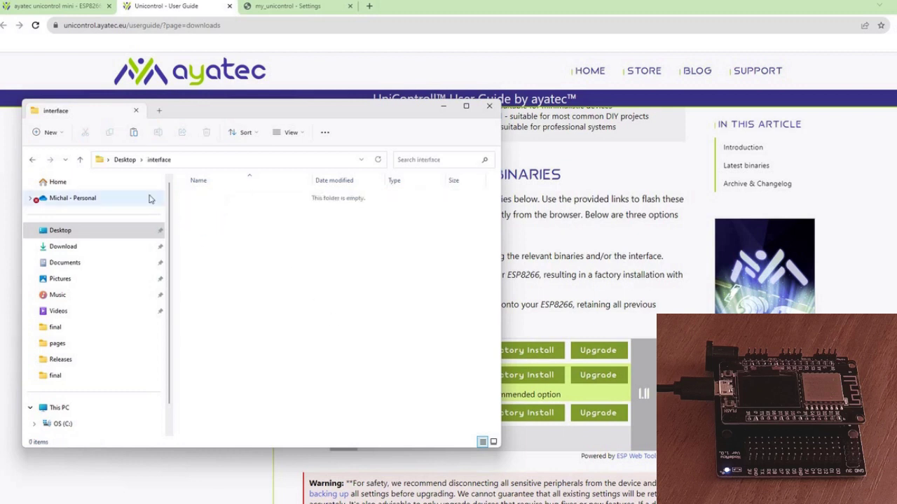
{"action": "left_click", "coordinate": [133, 133]}
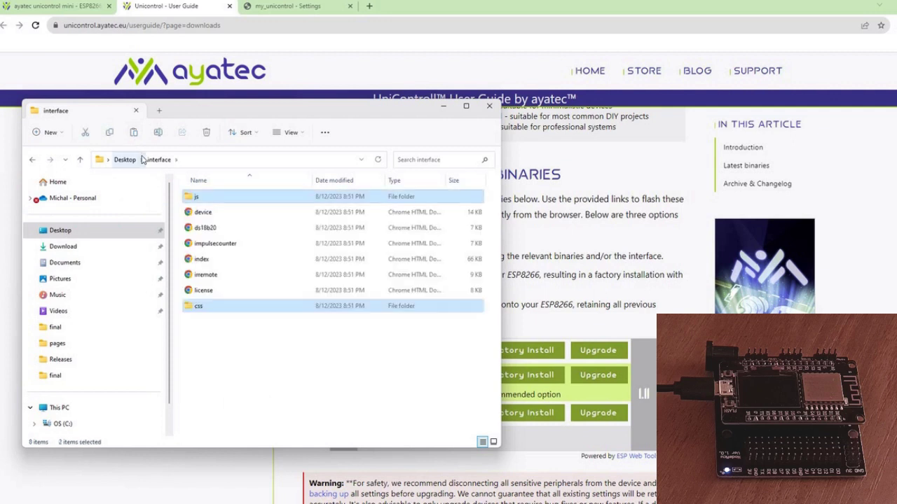
{"action": "double_click", "coordinate": [207, 264]}
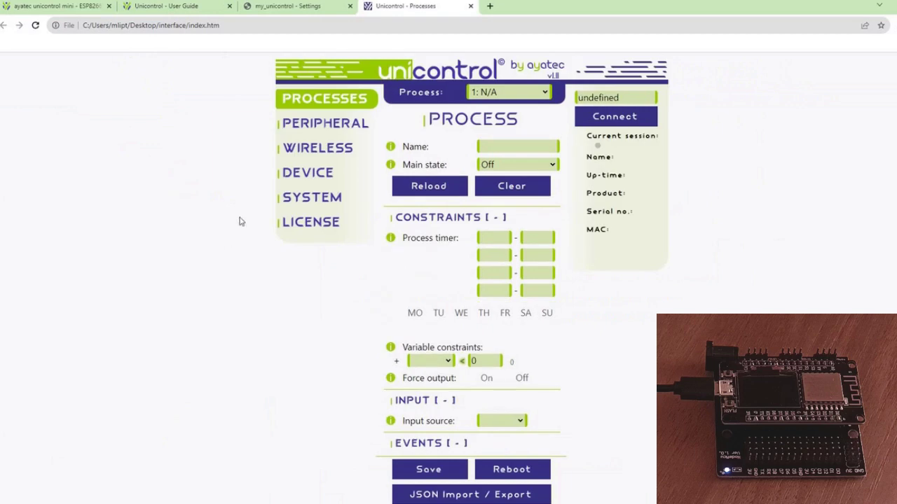
- Bookmark the local UniControl interface page on the bookmarks bar
{"action": "right_click", "coordinate": [235, 46]}
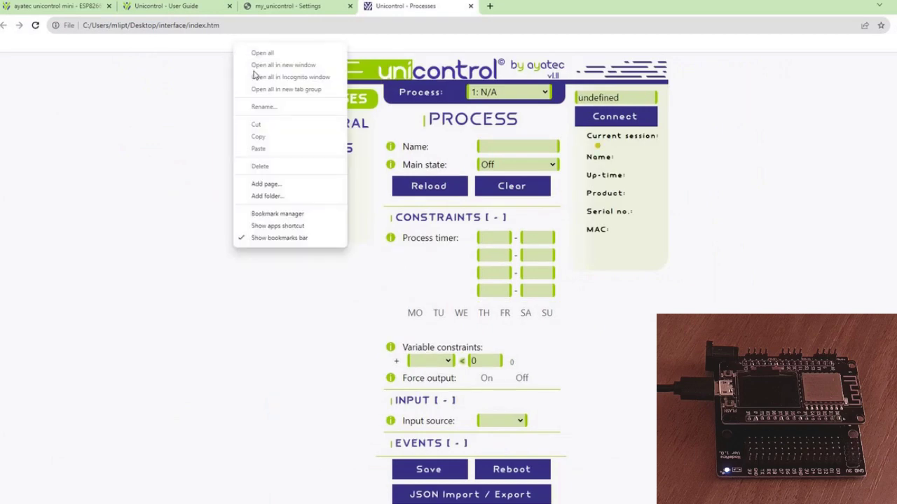
{"action": "left_click", "coordinate": [272, 185]}
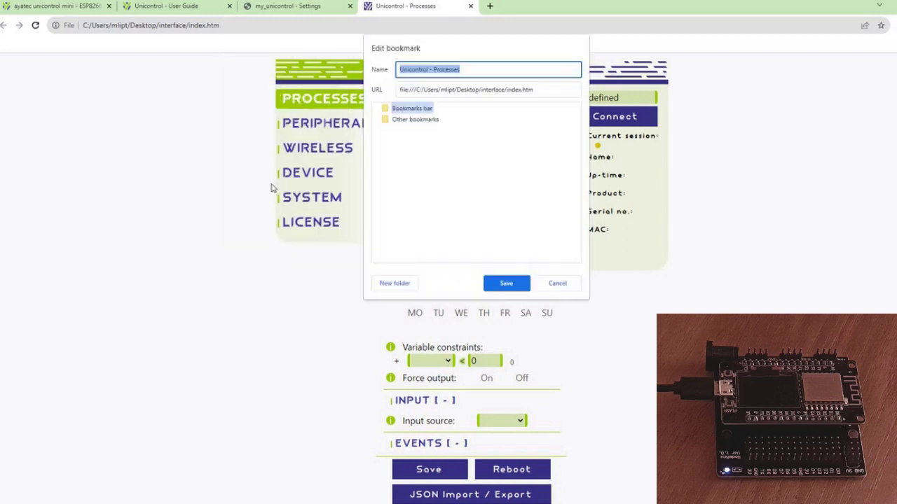
{"action": "left_click", "coordinate": [515, 282]}
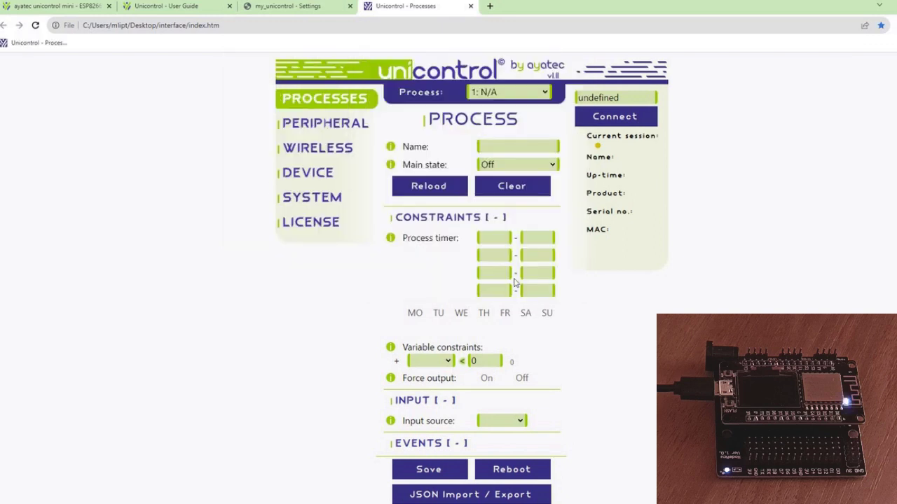
- Copy 192.168.1.213 from the device page into the address field and connect
{"action": "left_click", "coordinate": [328, 11]}
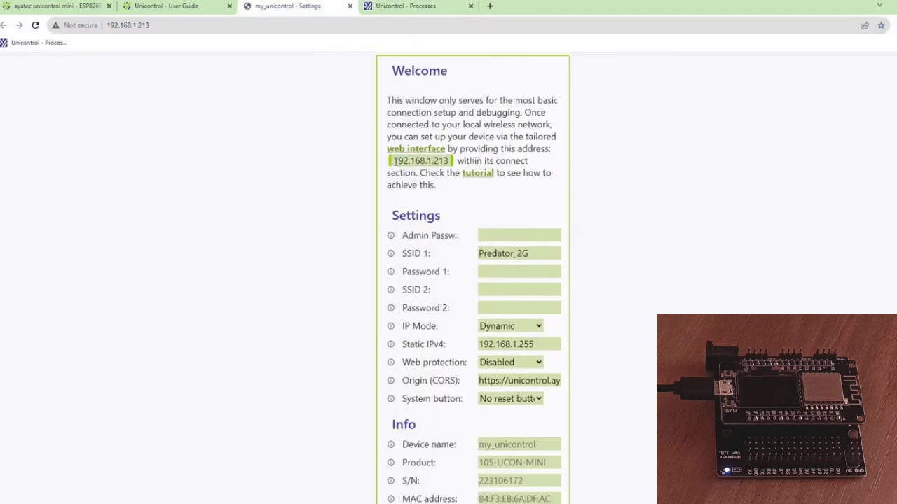
{"action": "left_click_drag", "start_coordinate": [391, 161], "coordinate": [452, 167]}
{"action": "right_click", "coordinate": [452, 164]}
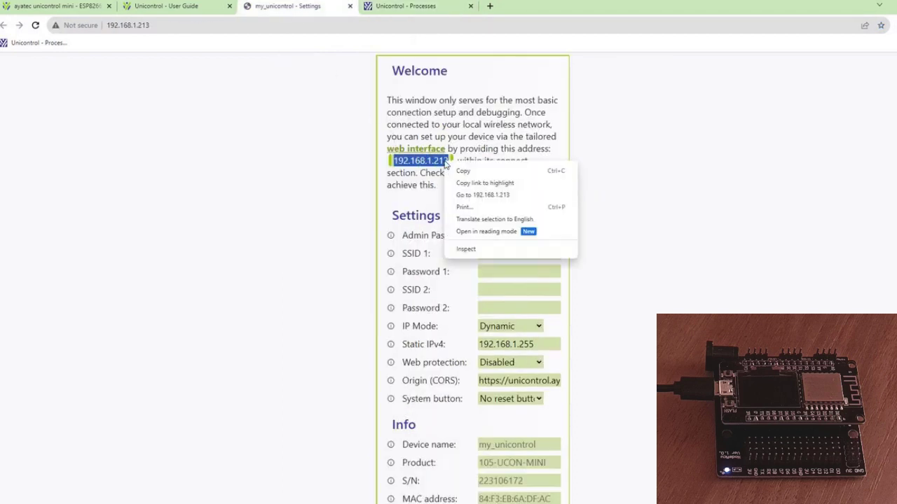
{"action": "left_click", "coordinate": [461, 172]}
{"action": "left_click", "coordinate": [435, 5]}
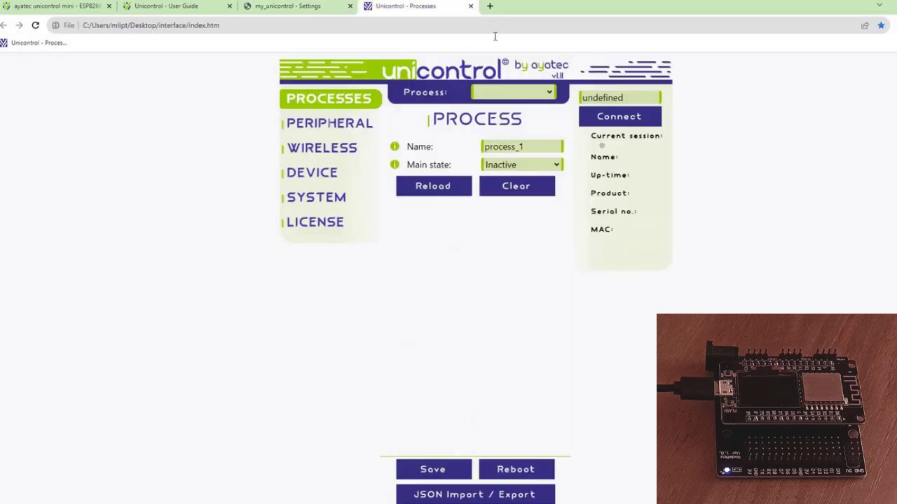
{"action": "double_click", "coordinate": [636, 96]}
{"action": "right_click", "coordinate": [610, 96]}
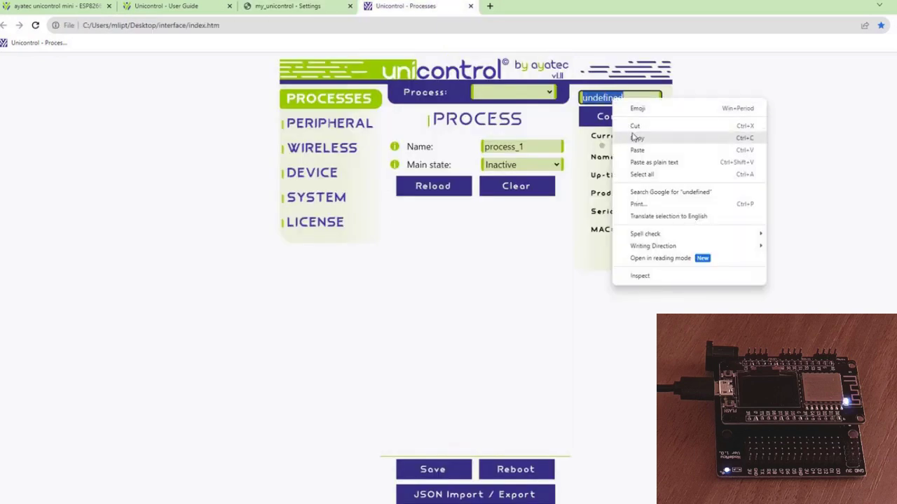
{"action": "left_click", "coordinate": [635, 150]}
{"action": "left_click", "coordinate": [621, 121]}
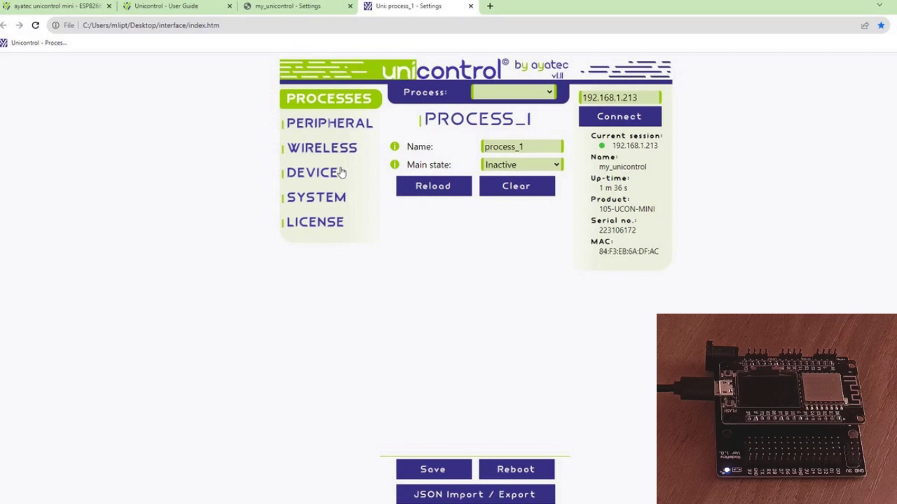
- Browse the Peripheral, WiFi, Device and System sections, then return to process_1
{"action": "left_click", "coordinate": [324, 126]}
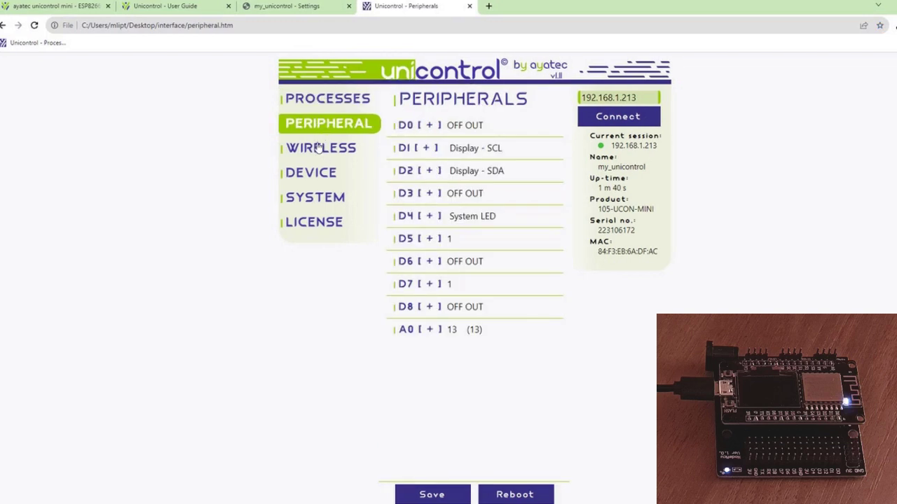
{"action": "left_click", "coordinate": [318, 147]}
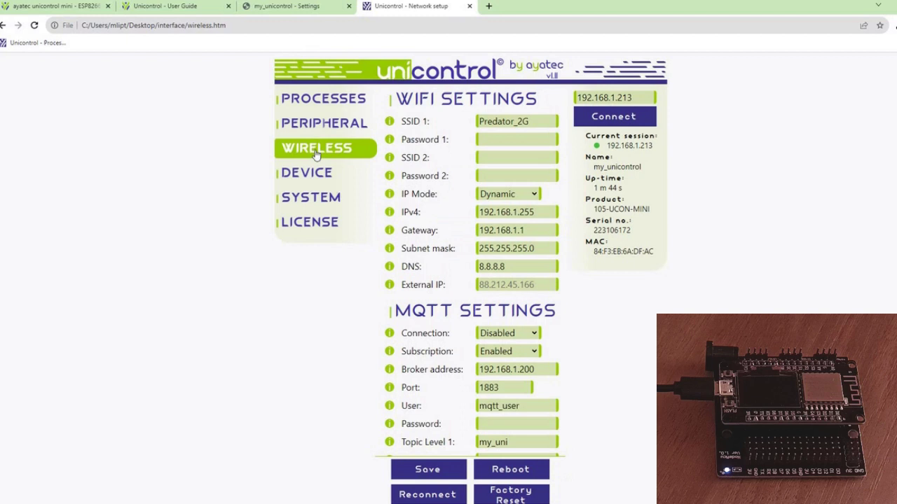
{"action": "left_click", "coordinate": [310, 174]}
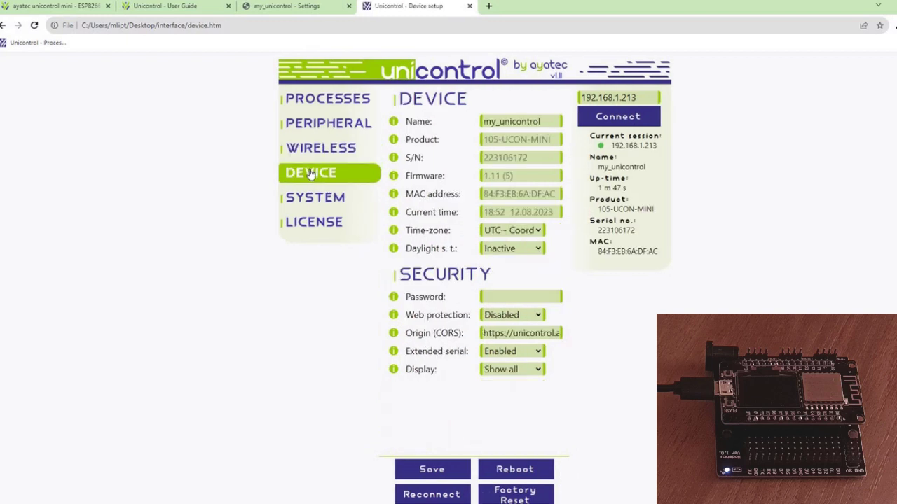
{"action": "left_click", "coordinate": [310, 199]}
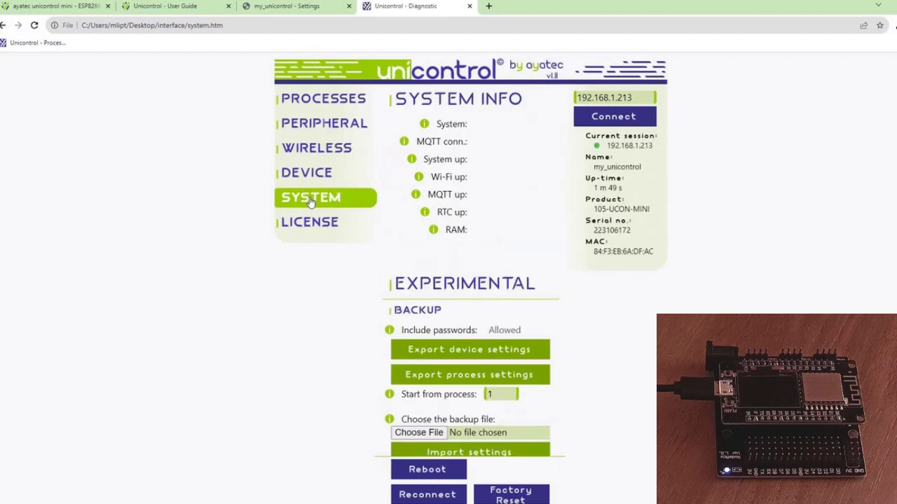
{"action": "left_click", "coordinate": [314, 103]}
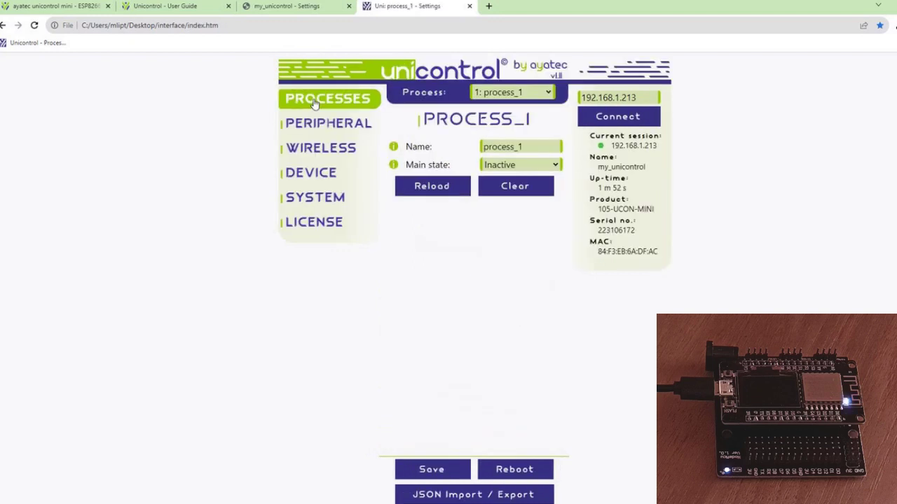
- Reload the interface with '?connect=192.168.1.213' appended to its URL
{"action": "left_click", "coordinate": [638, 98]}
{"action": "left_click_drag", "start_coordinate": [638, 97], "coordinate": [574, 99]}
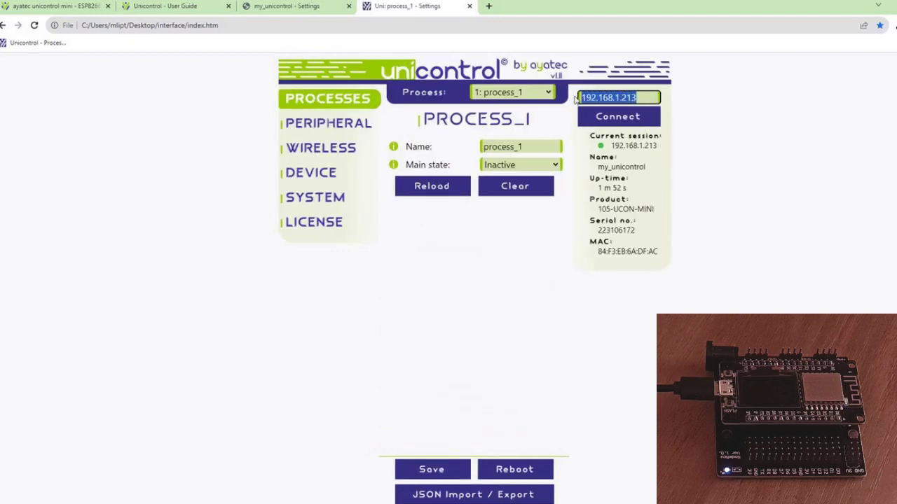
{"action": "left_click", "coordinate": [267, 26]}
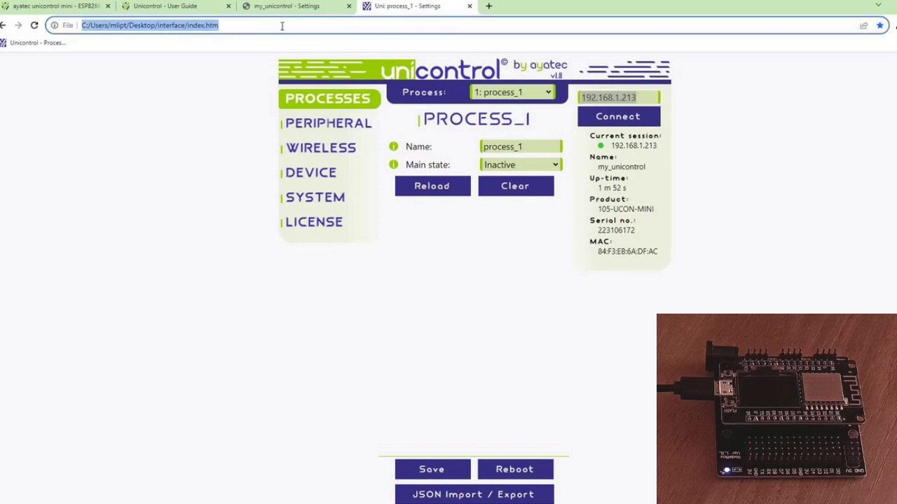
{"action": "type", "text": "?"}
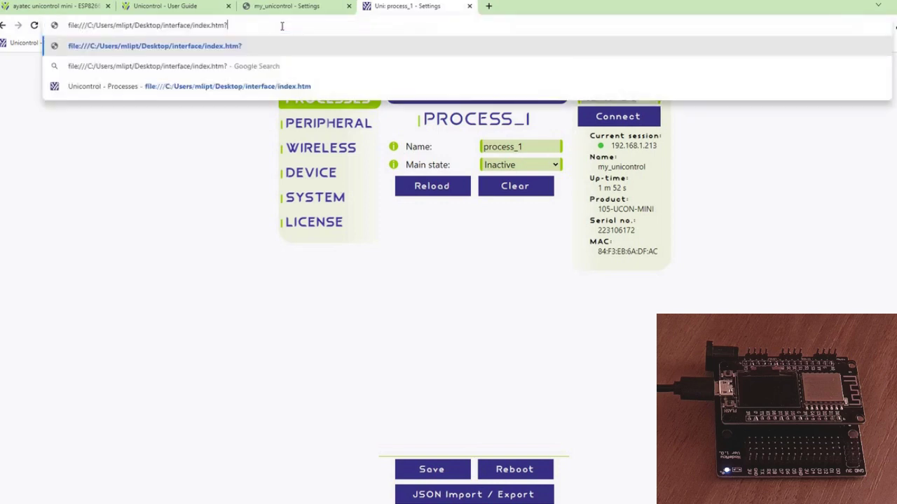
{"action": "type", "text": "connect"}
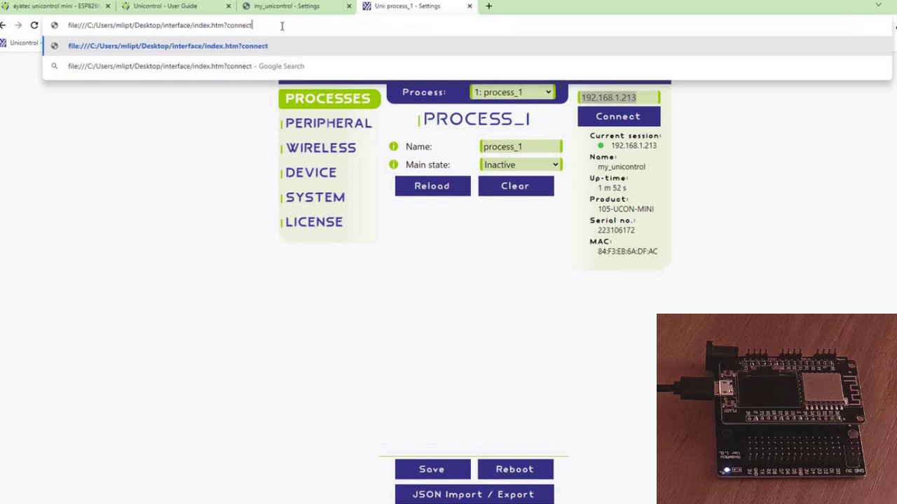
{"action": "type", "text": "=192.168.1.213"}
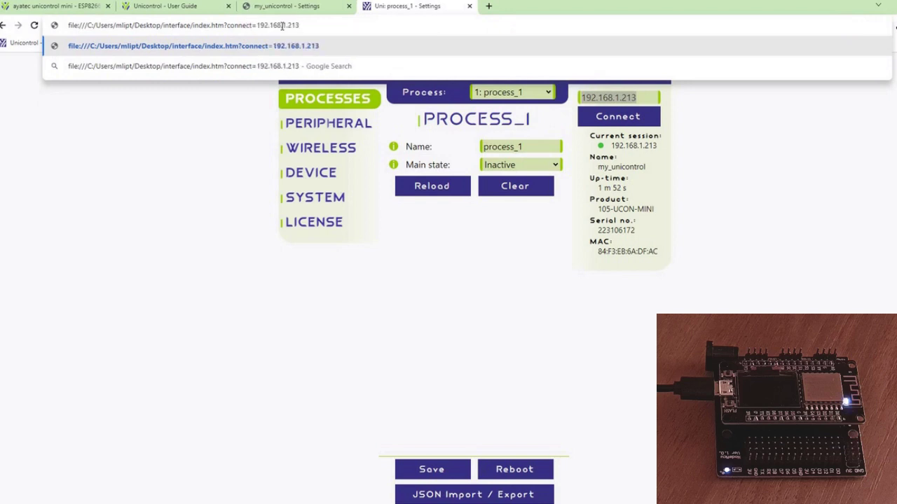
{"action": "key", "text": "Return"}
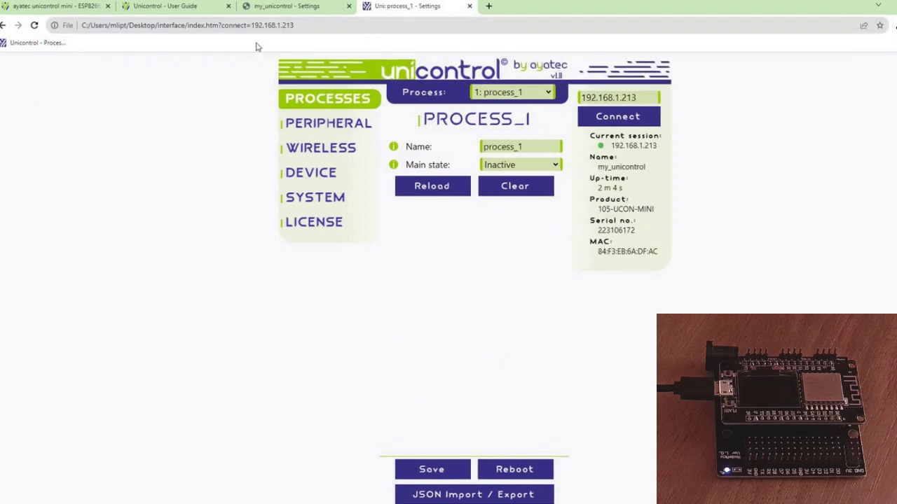
- Save this auto-connect page as a bookmark named 'Blinky'
{"action": "right_click", "coordinate": [257, 47]}
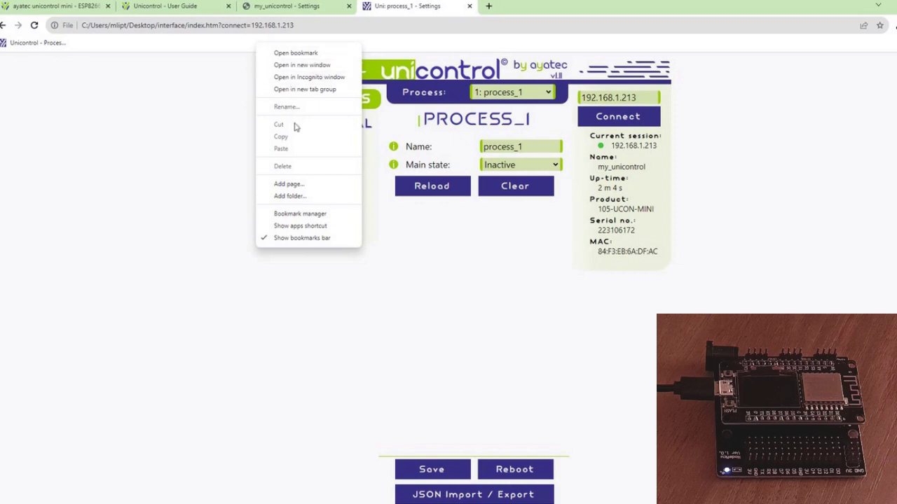
{"action": "left_click", "coordinate": [293, 185]}
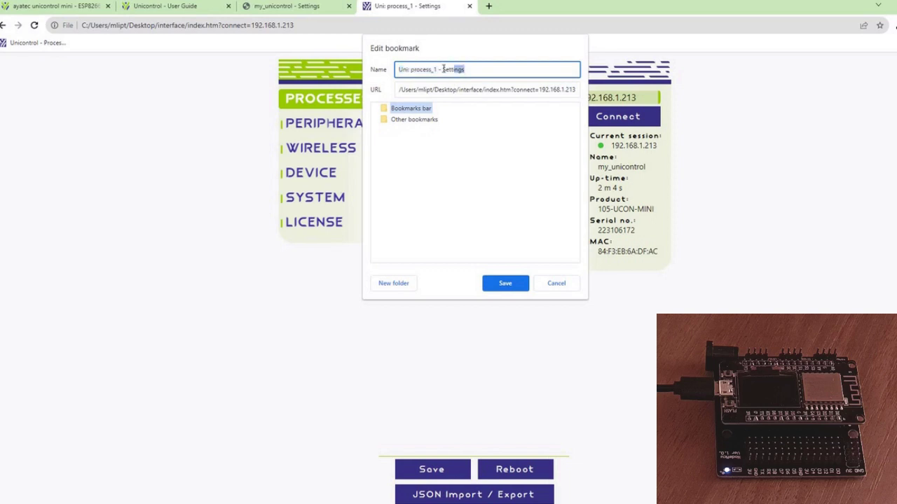
{"action": "type", "text": "Blink"}
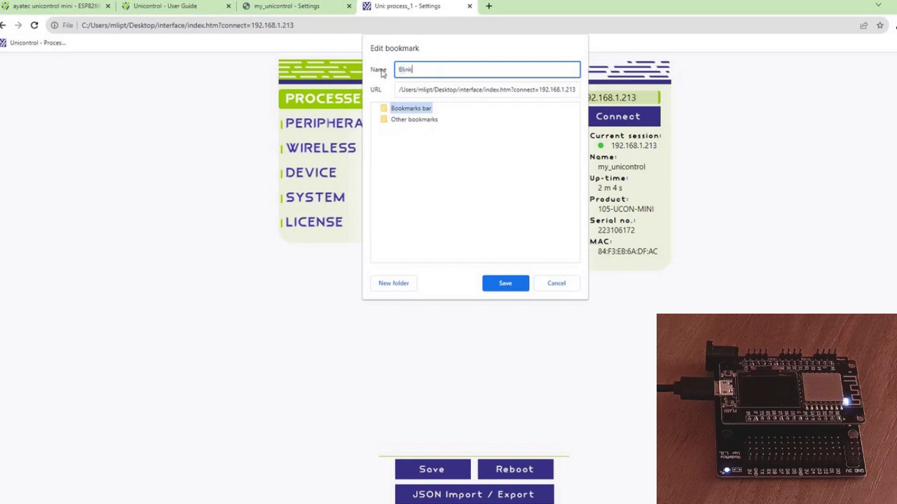
{"action": "type", "text": "y"}
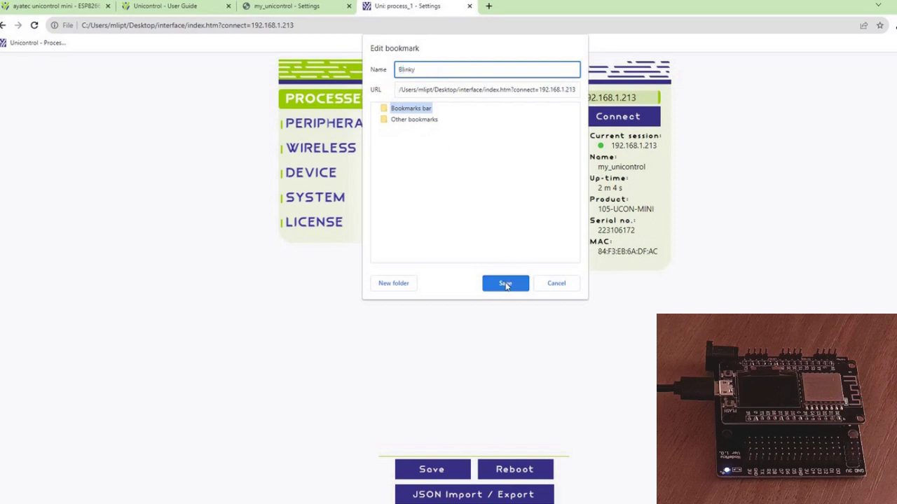
{"action": "left_click", "coordinate": [506, 285]}
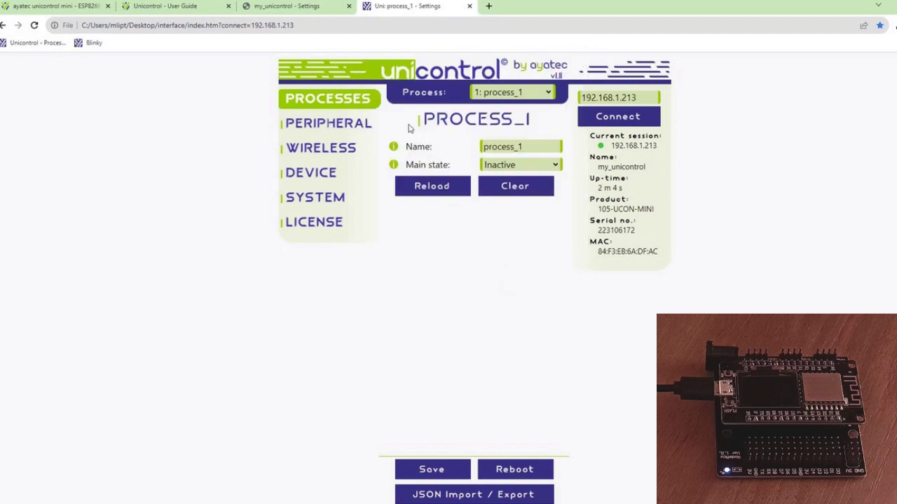
- Rename process 1 to 'Blinky' and set its main state to Auto
{"action": "double_click", "coordinate": [538, 147]}
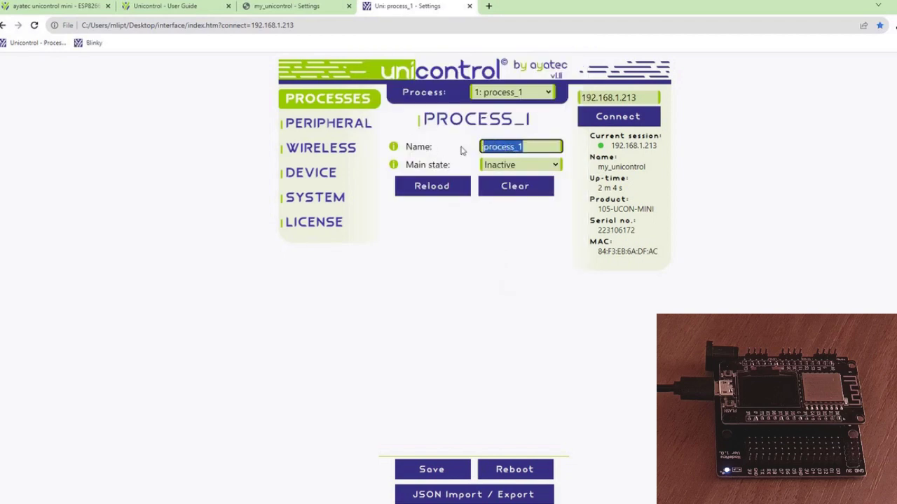
{"action": "type", "text": "Blinky"}
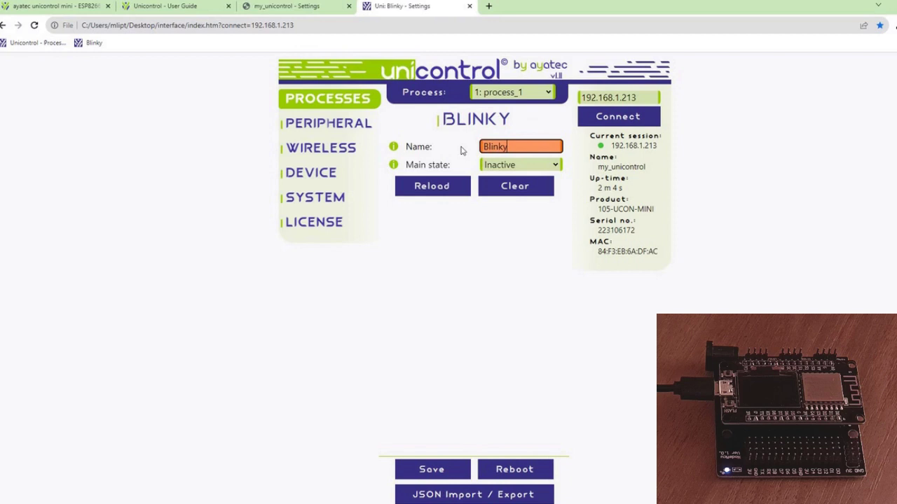
{"action": "left_click", "coordinate": [492, 164]}
{"action": "left_click", "coordinate": [490, 190]}
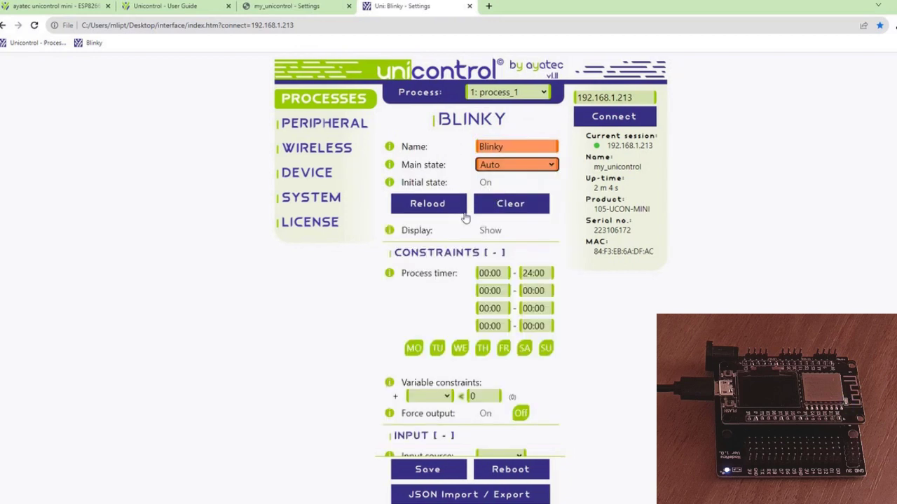
- Browse the available primary output pins for the Blinky process
{"action": "scroll", "coordinate": [468, 231], "scroll_direction": "down", "scroll_amount": 1}
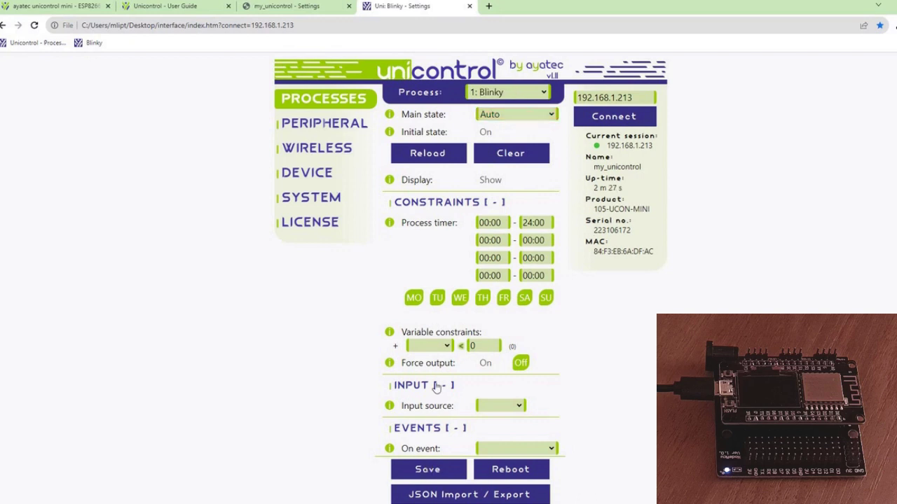
{"action": "scroll", "coordinate": [447, 350], "scroll_direction": "down", "scroll_amount": 2}
{"action": "scroll", "coordinate": [447, 349], "scroll_direction": "down", "scroll_amount": 3}
{"action": "left_click", "coordinate": [497, 259]}
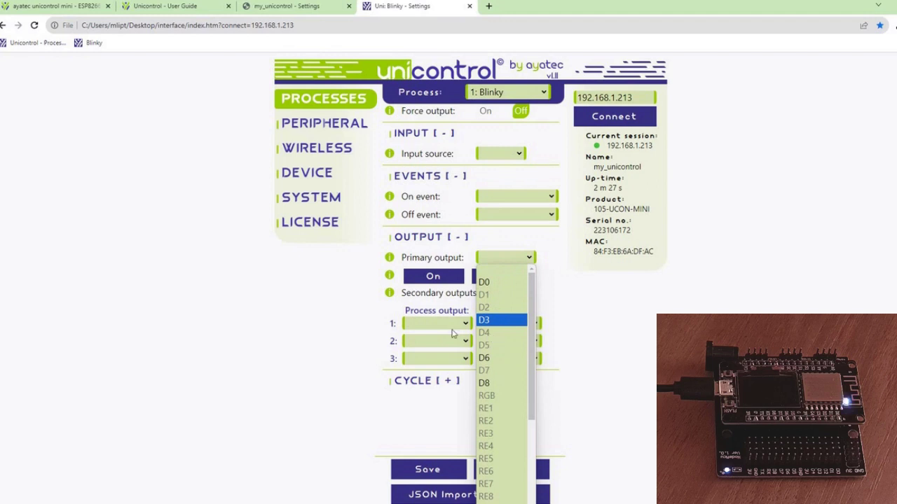
- Change pin D4 hardware to OUT - General, save, and return to Blinky
{"action": "left_click", "coordinate": [325, 126]}
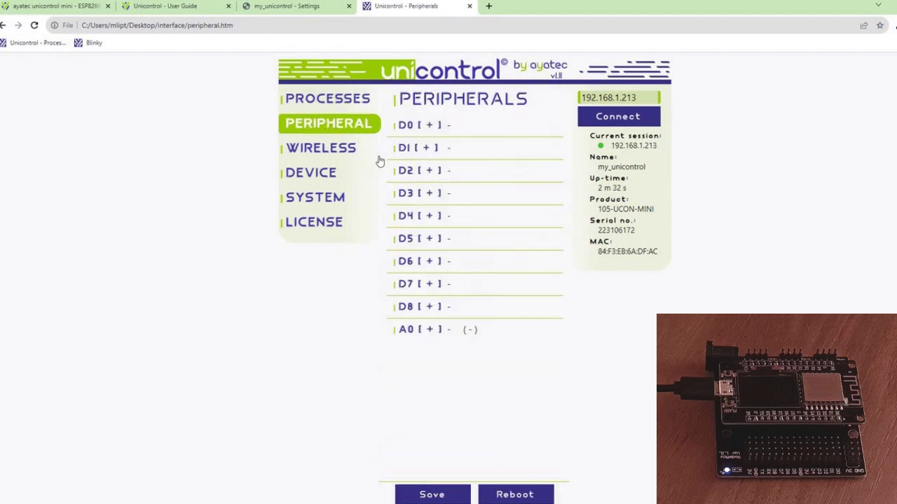
{"action": "left_click", "coordinate": [419, 217]}
{"action": "left_click", "coordinate": [508, 236]}
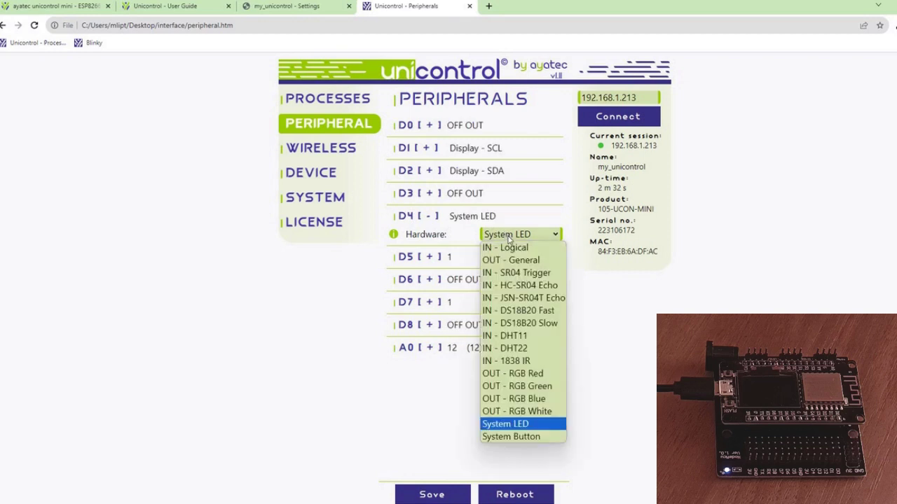
{"action": "left_click", "coordinate": [509, 259]}
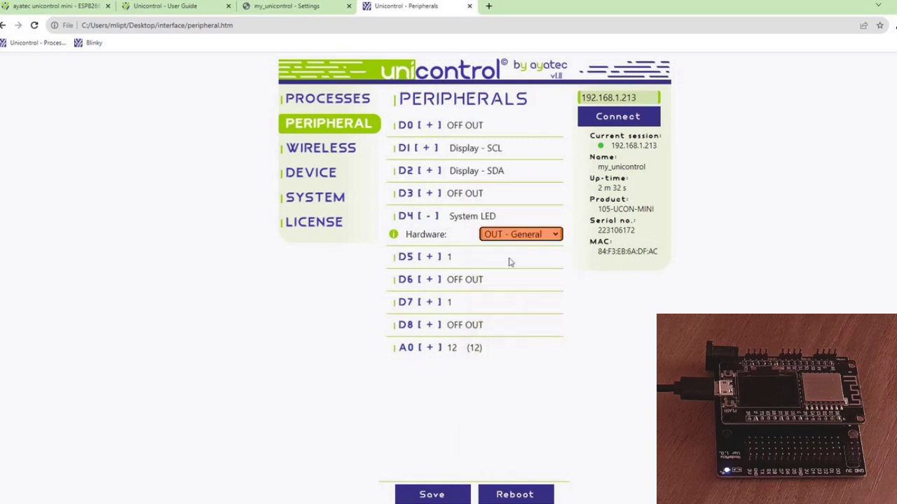
{"action": "left_click", "coordinate": [419, 491]}
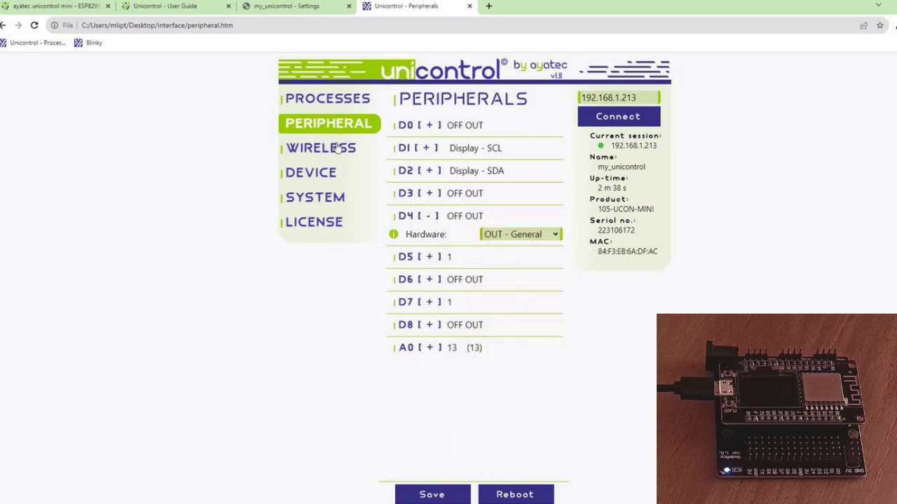
{"action": "left_click", "coordinate": [332, 102]}
{"action": "scroll", "coordinate": [507, 231], "scroll_direction": "down", "scroll_amount": 3}
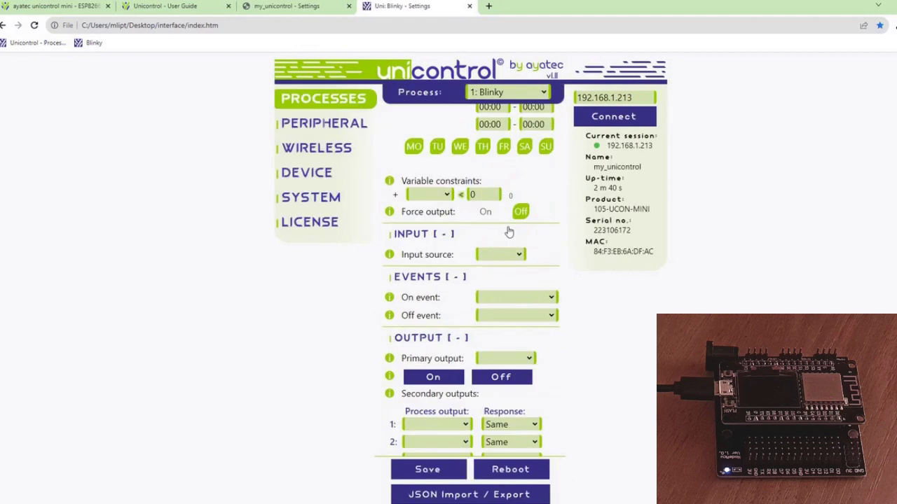
- Set D4 as Blinky's inverted primary output and save
{"action": "left_click", "coordinate": [510, 358]}
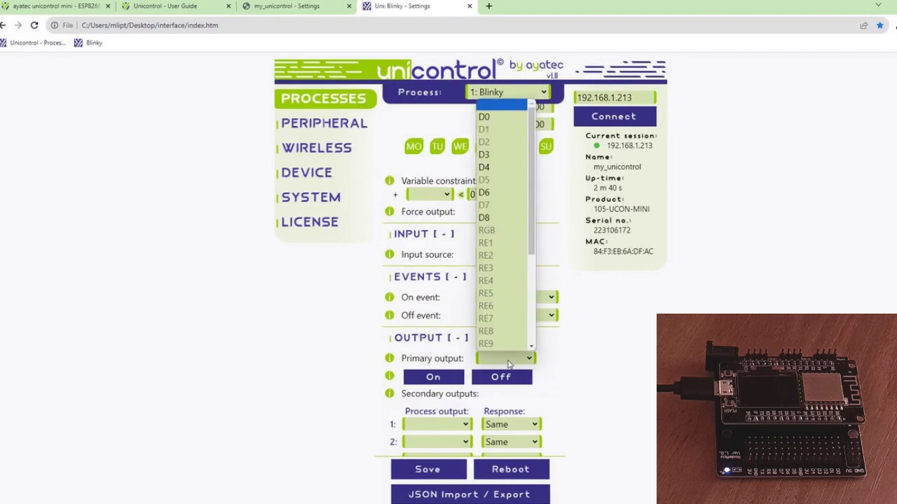
{"action": "left_click", "coordinate": [492, 167]}
{"action": "scroll", "coordinate": [489, 219], "scroll_direction": "down", "scroll_amount": 1}
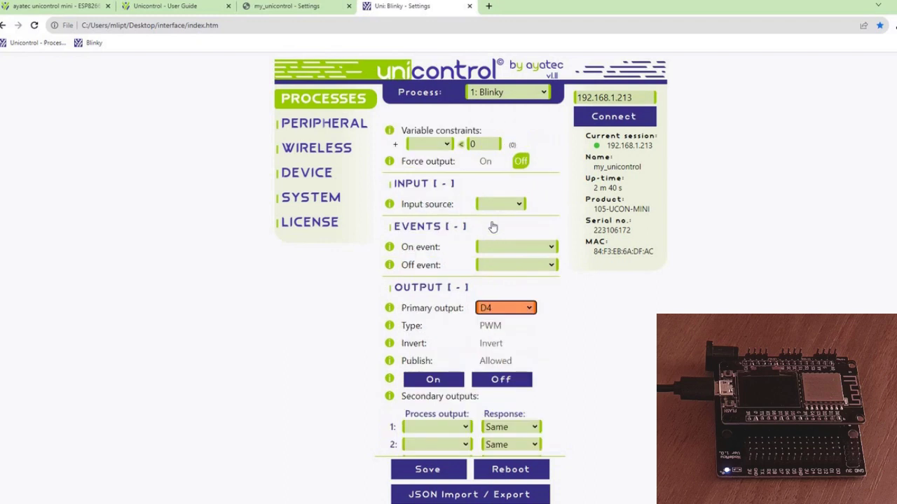
{"action": "left_click", "coordinate": [492, 343]}
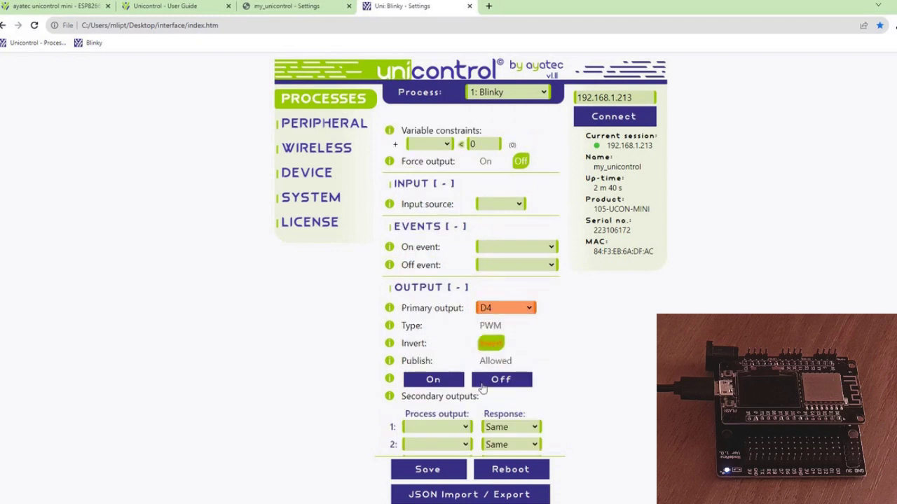
{"action": "left_click", "coordinate": [438, 476]}
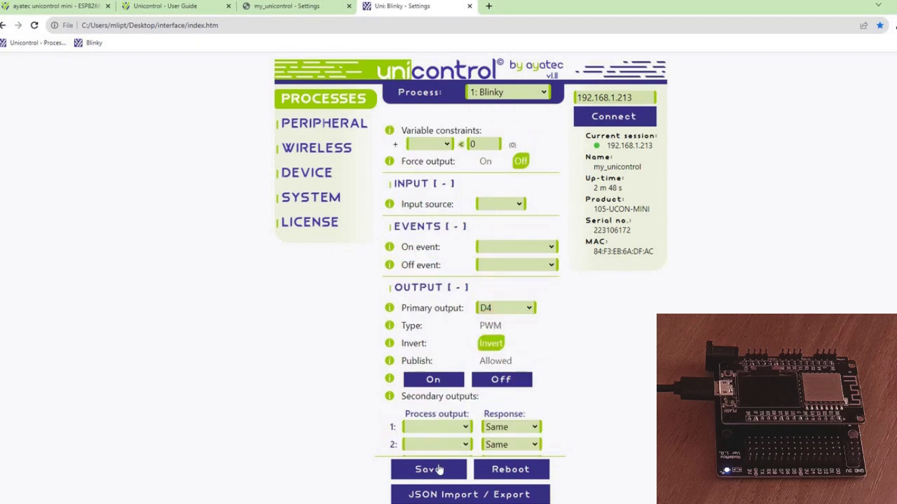
- Test the LED by switching the output On and then Off
{"action": "left_click", "coordinate": [434, 383]}
{"action": "left_click", "coordinate": [495, 386]}
{"action": "scroll", "coordinate": [532, 372], "scroll_direction": "up", "scroll_amount": 1}
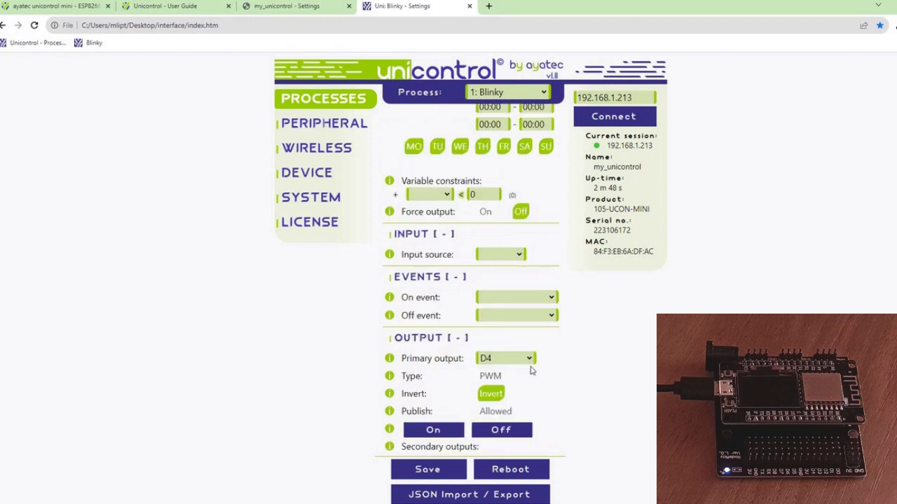
- Set the On event to Timeout with a 1-second idle time
{"action": "left_click", "coordinate": [508, 302]}
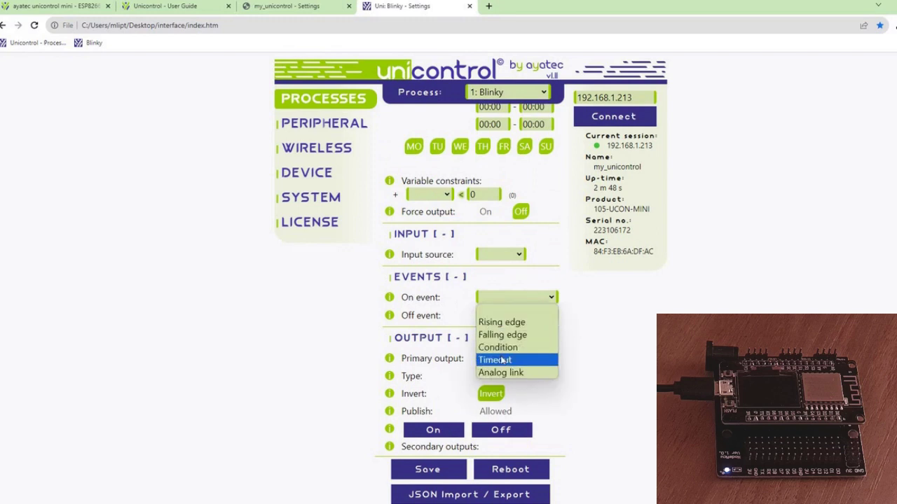
{"action": "left_click", "coordinate": [501, 360]}
{"action": "left_click", "coordinate": [529, 315]}
{"action": "left_click", "coordinate": [527, 341]}
{"action": "left_click", "coordinate": [489, 316]}
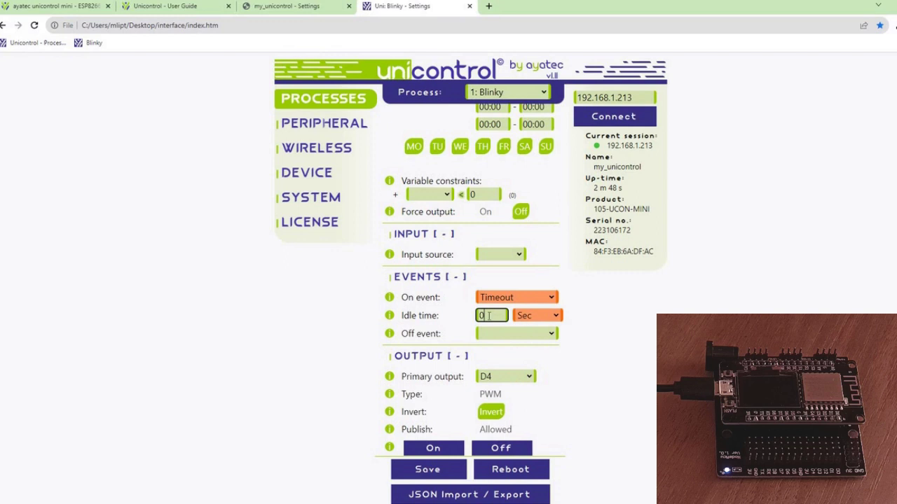
{"action": "key", "text": "ctrl+a"}
{"action": "type", "text": "1"}
- Set the Off event to Timeout with a 1-second running time, then save
{"action": "left_click", "coordinate": [490, 335]}
{"action": "left_click", "coordinate": [493, 396]}
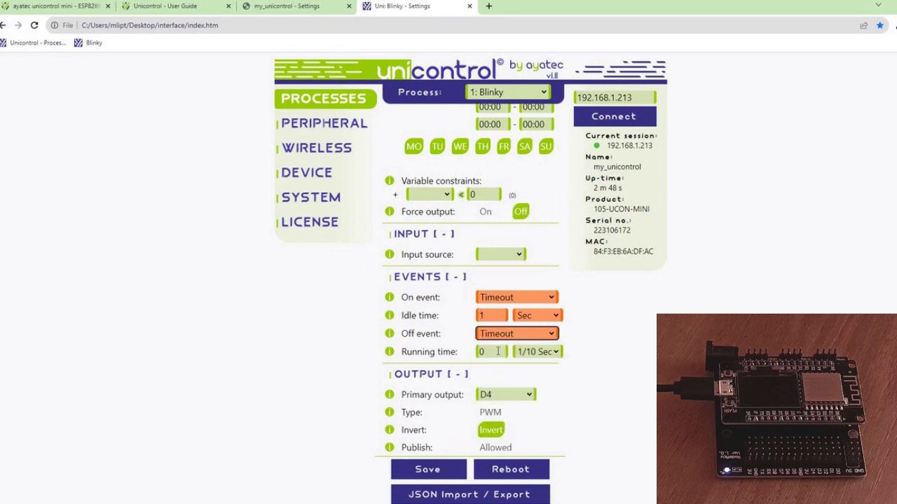
{"action": "left_click", "coordinate": [490, 352]}
{"action": "type", "text": "1"}
{"action": "left_click", "coordinate": [534, 351]}
{"action": "left_click", "coordinate": [529, 378]}
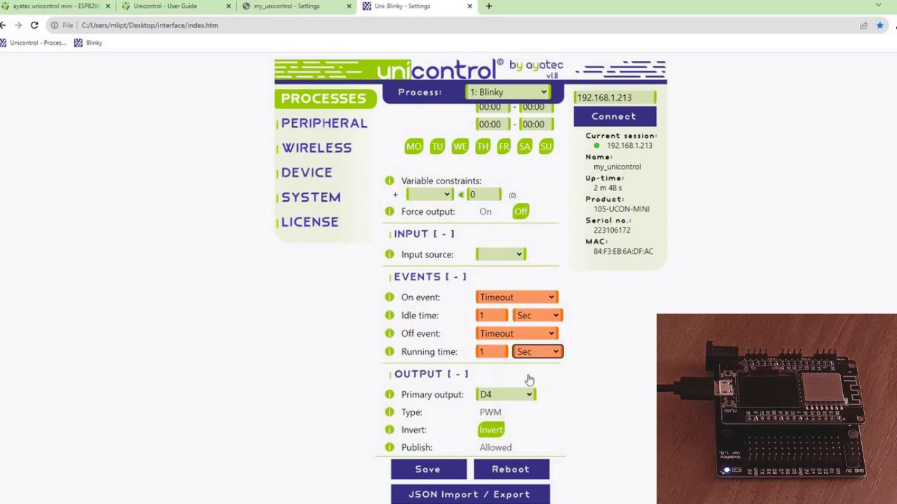
{"action": "left_click", "coordinate": [425, 472]}
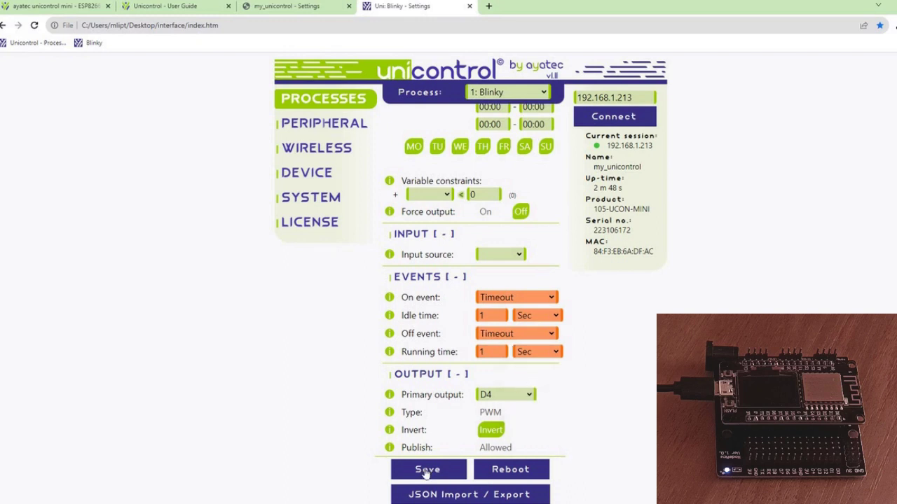